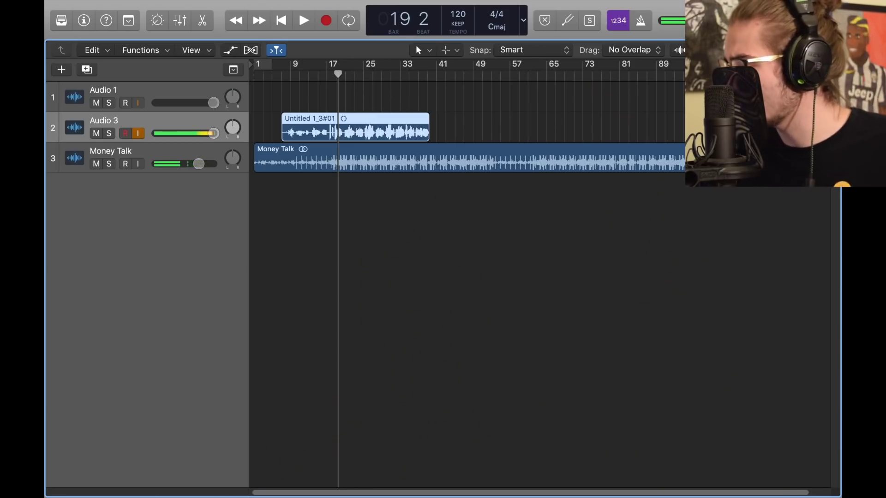
# Step: Show the media browser beside the tracks and move the playhead back to bar 12
pyautogui.press('f')
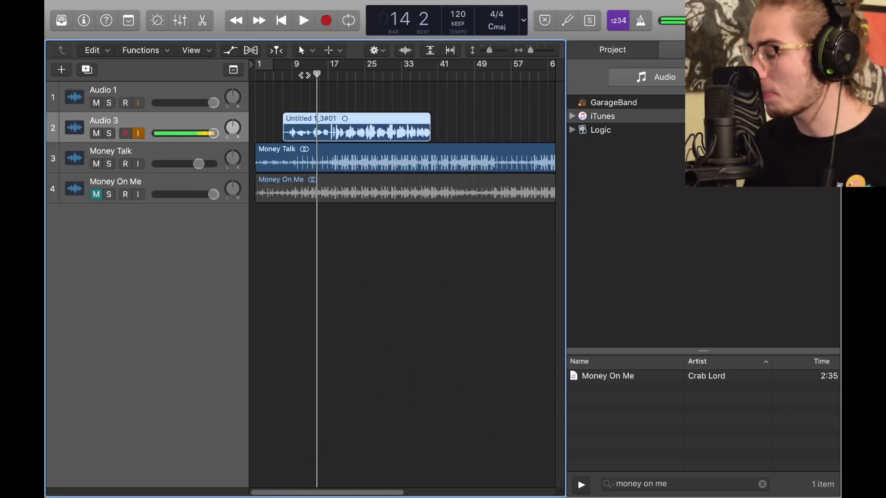
pyautogui.moveTo(316, 75); pyautogui.dragTo(304, 75)
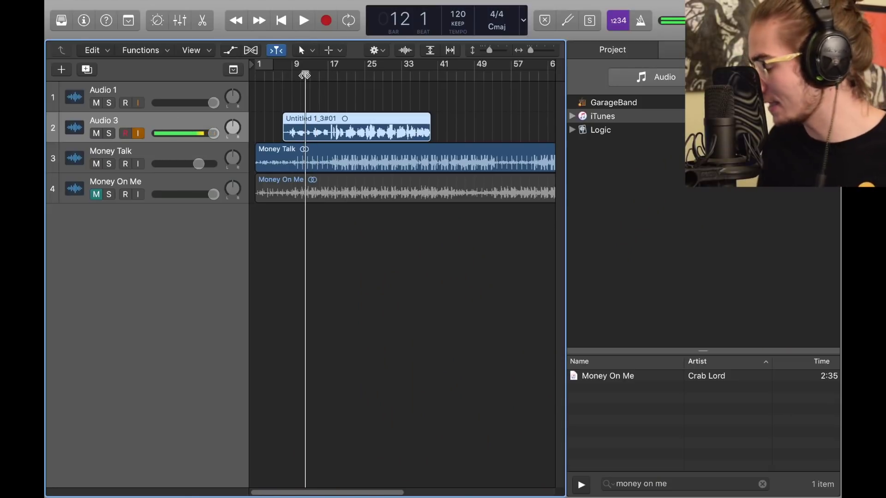
# Step: Show the mixer and insert a Pitch Correction effect in the first audio effect slot of the Audio 3 channel
pyautogui.click(180, 21)
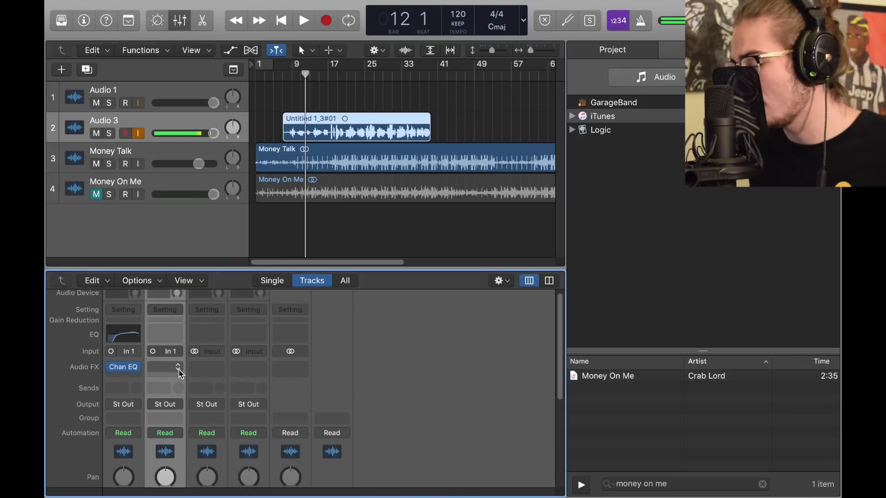
pyautogui.click(178, 366)
pyautogui.moveTo(188, 394)
pyautogui.click(269, 383)
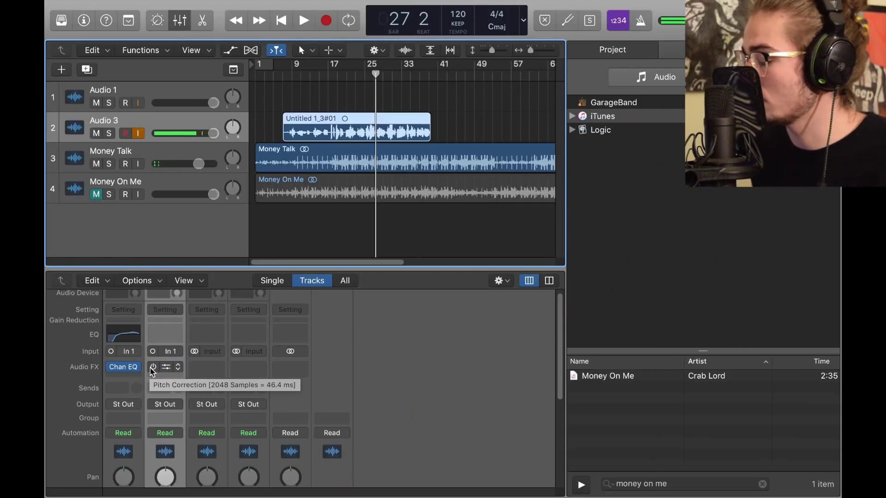
# Step: Check the root, scale and preset settings of Audio 3's Pitch Correction, and play a few bars to listen
pyautogui.click(332, 74)
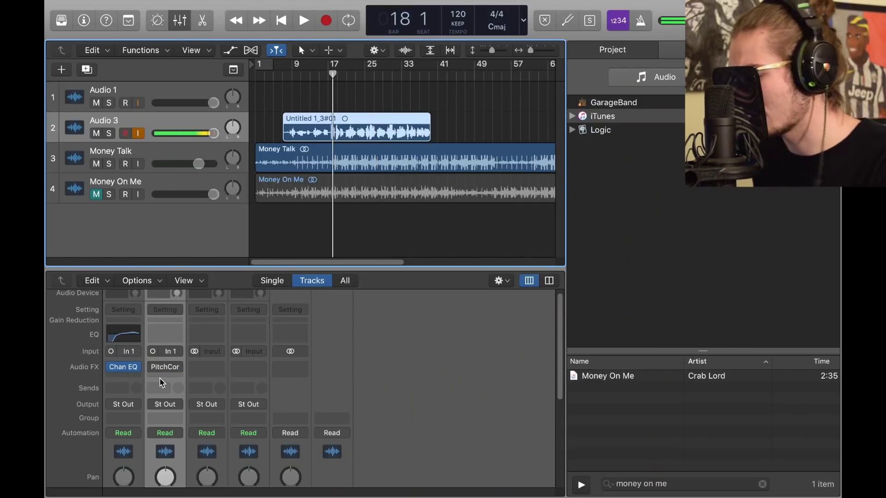
pyautogui.click(168, 369)
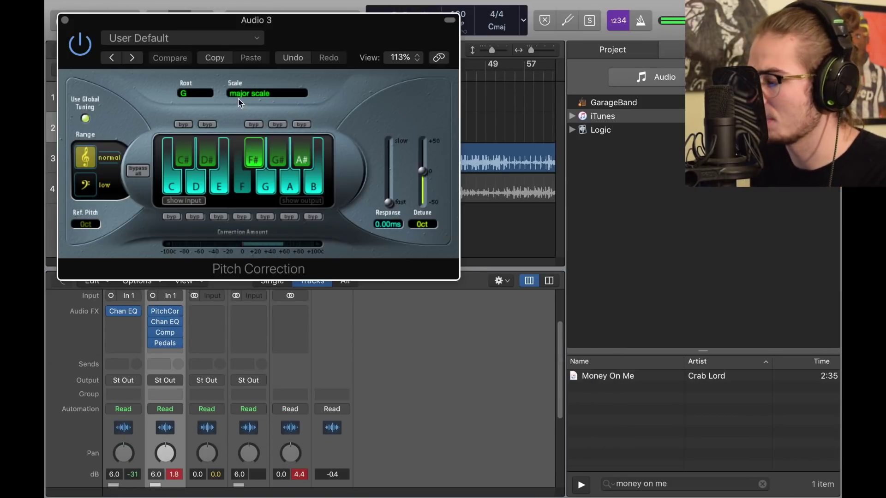
pyautogui.click(194, 93)
pyautogui.click(194, 41)
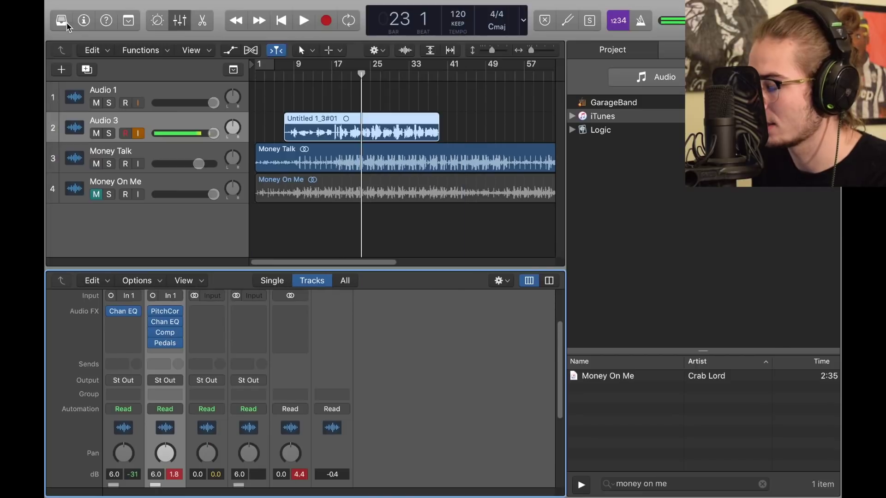
pyautogui.press('space')
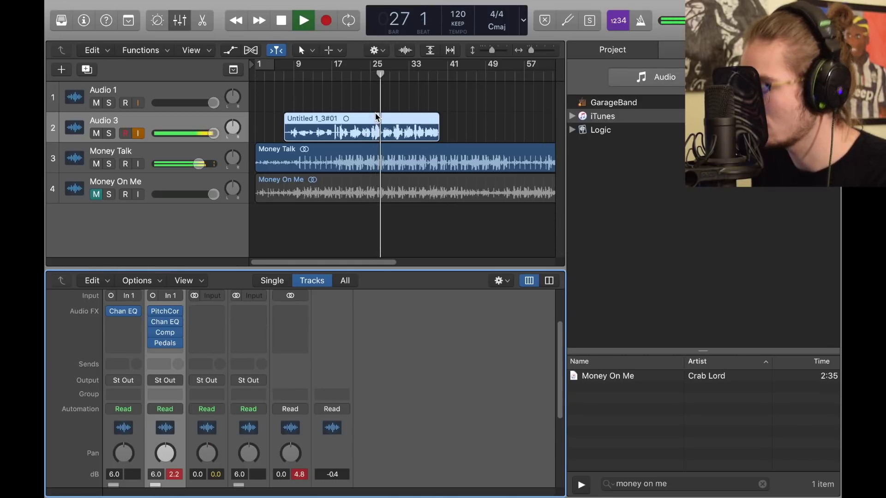
pyautogui.press('space')
# Step: Insert a mono Channel EQ below Pitch Correction on the Audio 3 channel
pyautogui.click(159, 370)
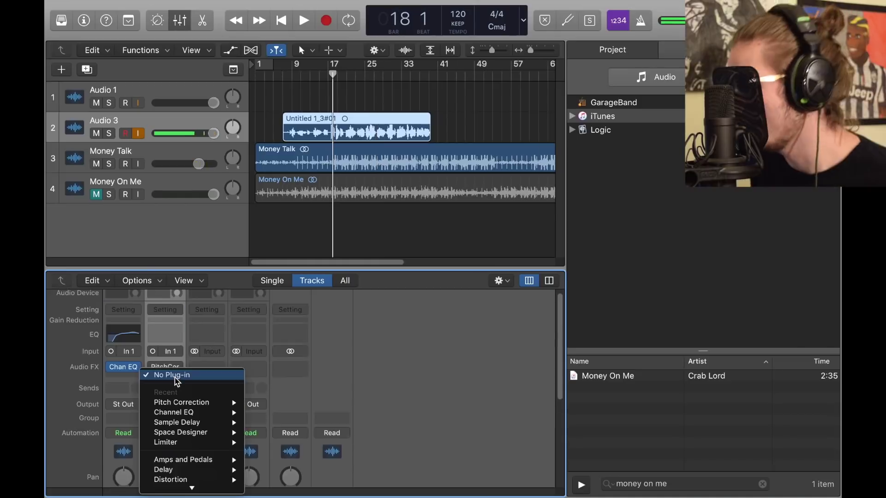
pyautogui.moveTo(197, 300)
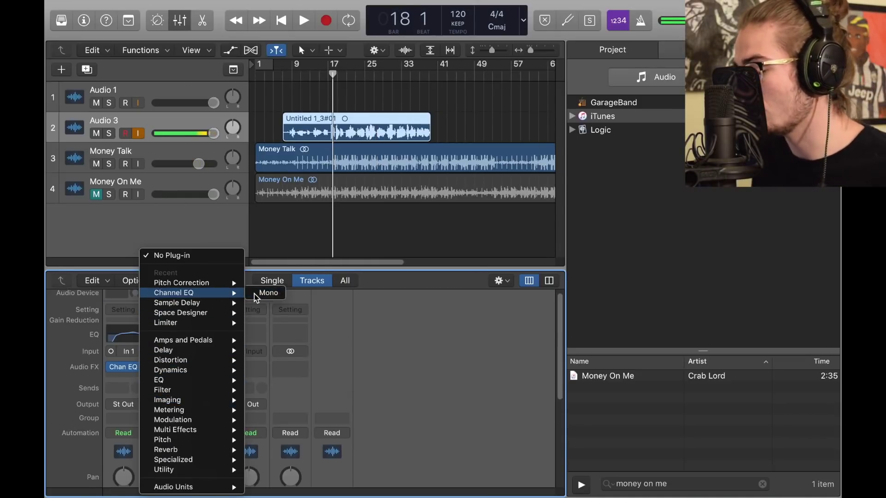
pyautogui.click(269, 293)
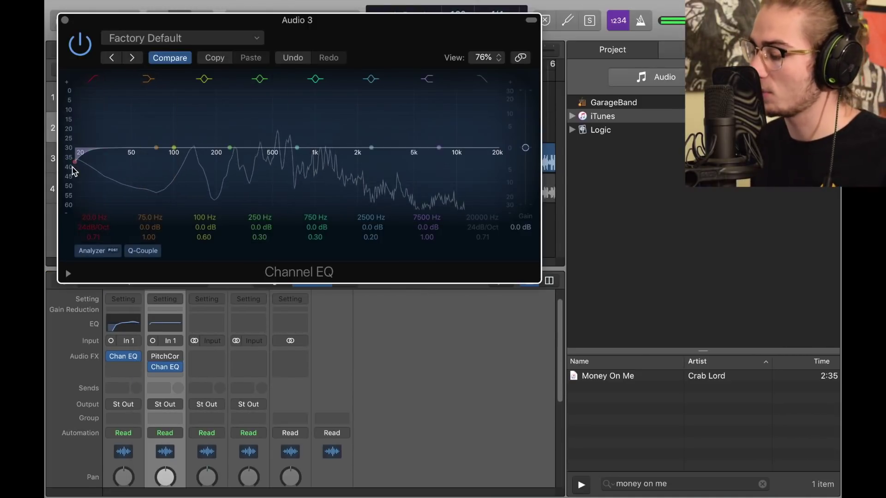
# Step: Shape Audio 3's EQ with a low cut at about 150 Hz, a -6.0 dB dip at 490 Hz, and a shifted 2500 Hz band
pyautogui.moveTo(75, 161); pyautogui.dragTo(197, 163)
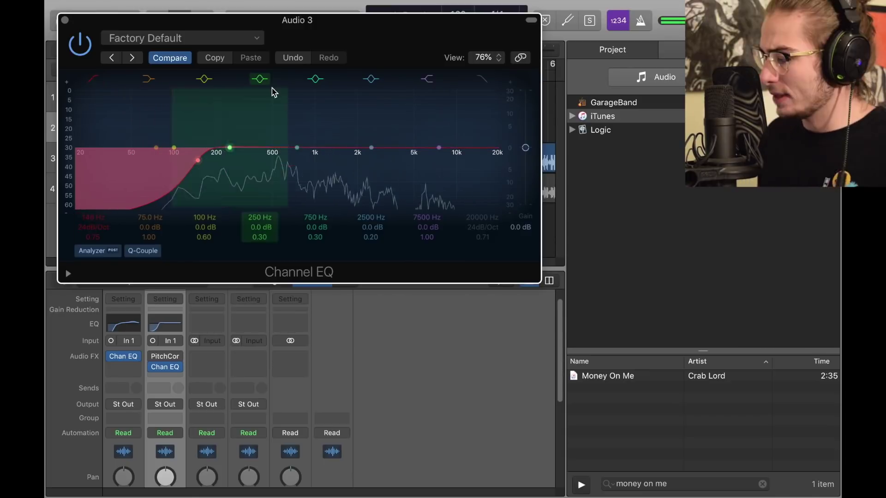
pyautogui.moveTo(297, 148); pyautogui.dragTo(272, 166)
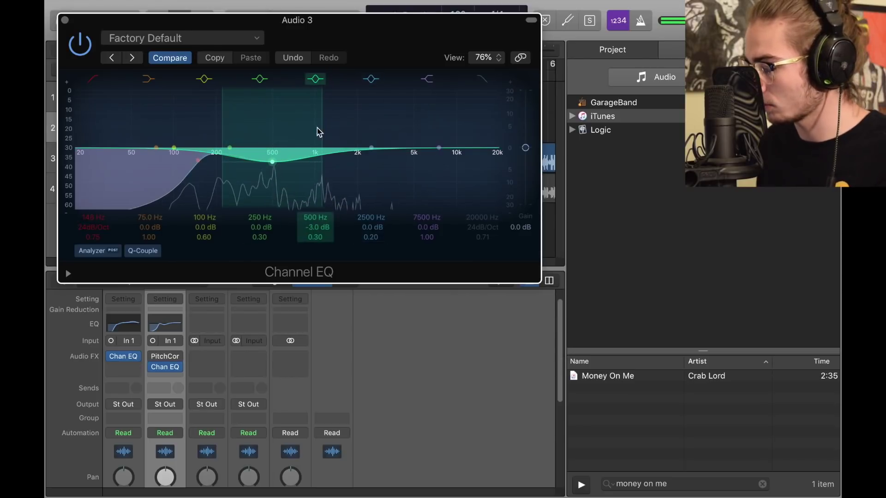
pyautogui.moveTo(316, 132); pyautogui.dragTo(309, 126)
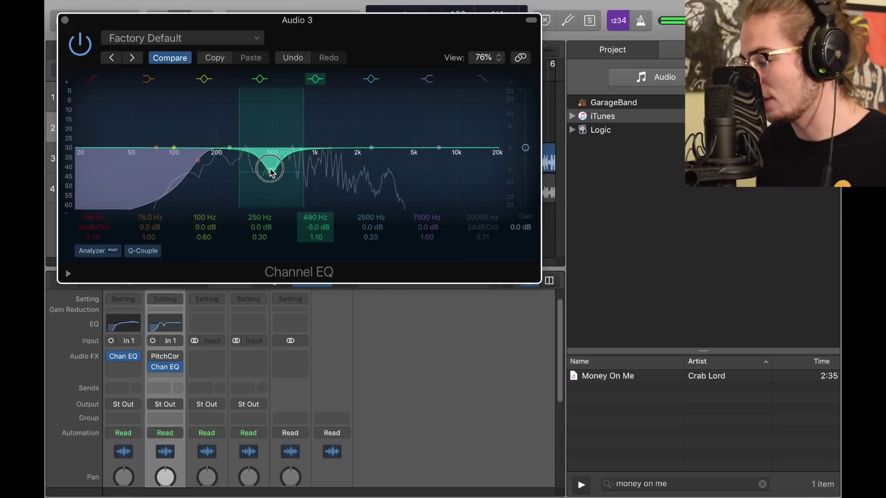
pyautogui.moveTo(371, 148); pyautogui.dragTo(412, 145)
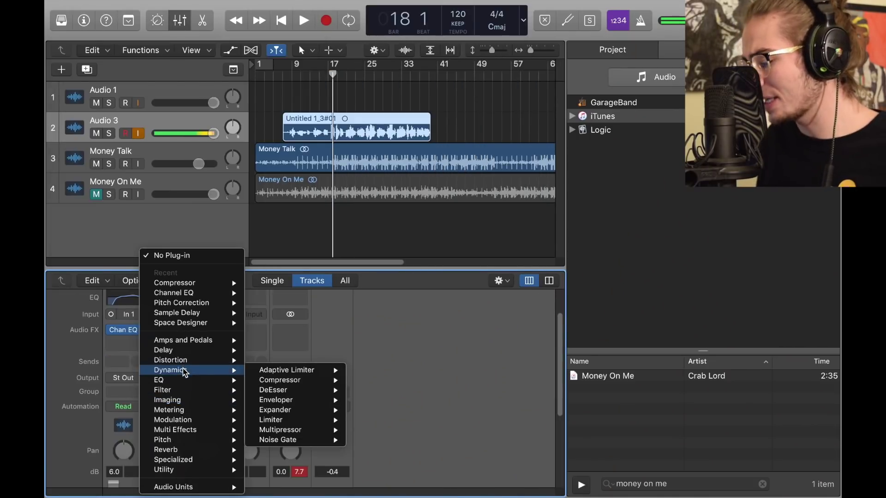
# Step: Insert a mono Compressor on Audio 3 and load its Classic Rock voice preset
pyautogui.moveTo(267, 383)
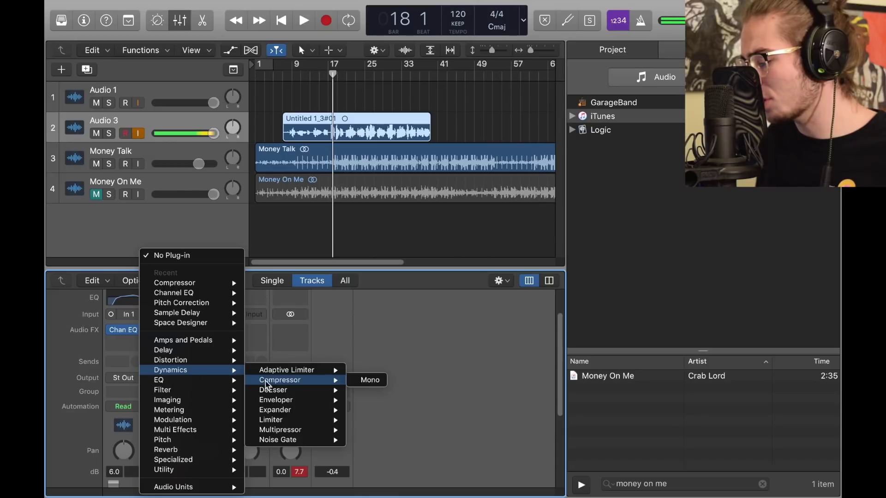
pyautogui.click(373, 381)
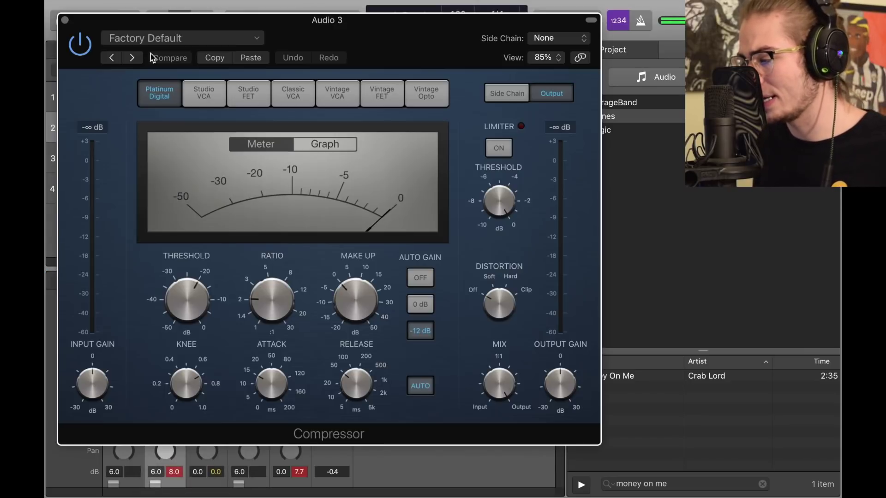
pyautogui.click(115, 39)
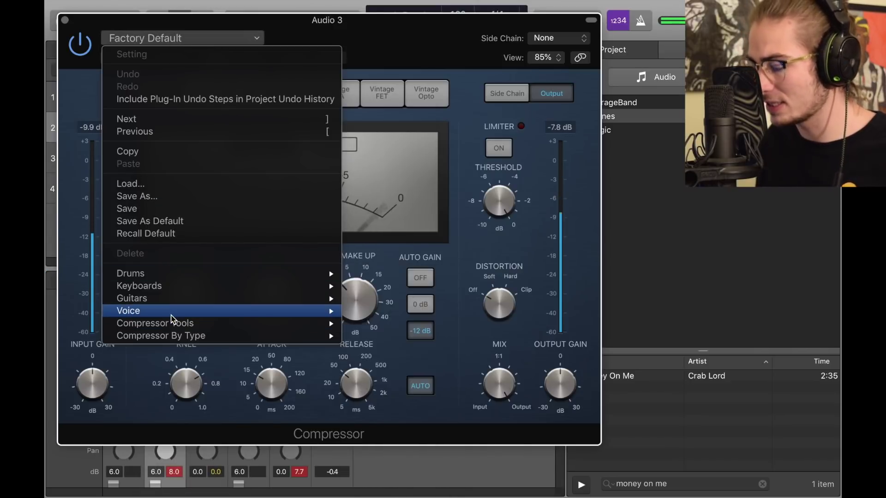
pyautogui.moveTo(175, 311)
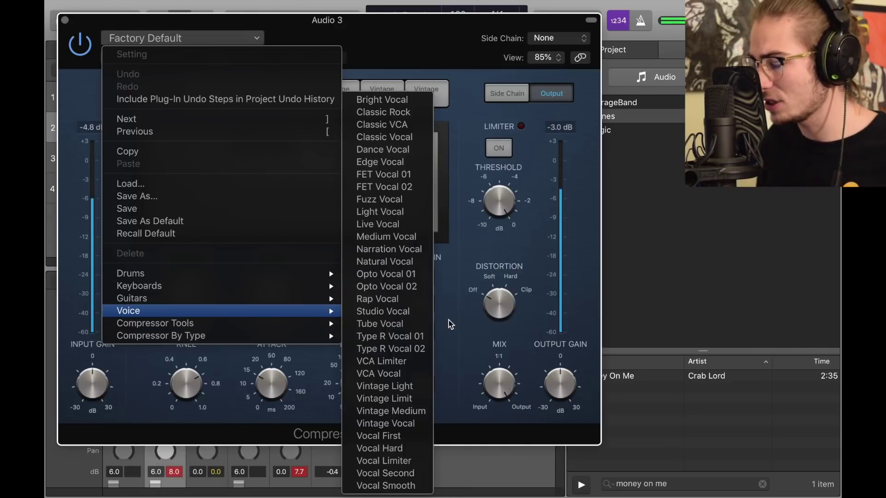
pyautogui.click(414, 116)
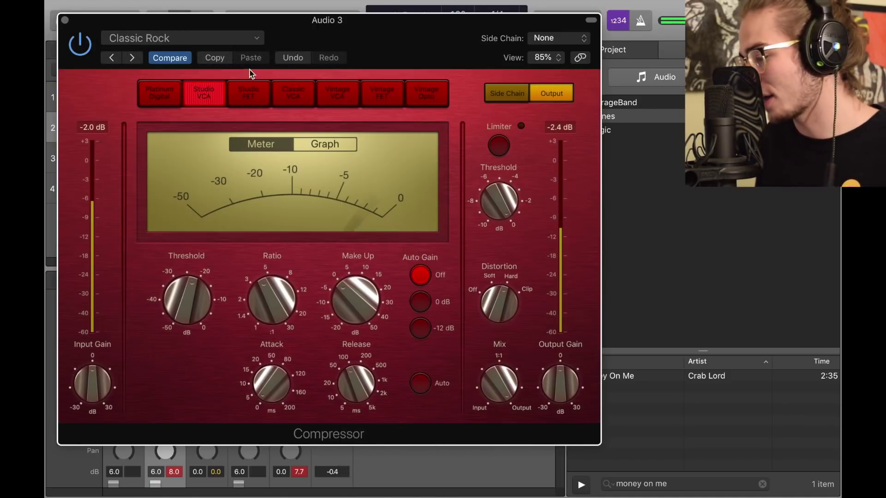
pyautogui.click(65, 20)
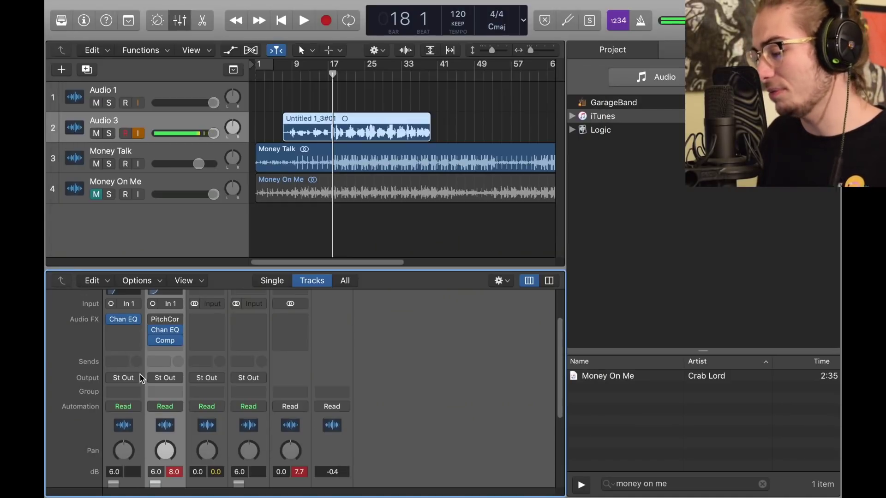
# Step: Add a Pedalboard after the Compressor on Audio 3 and adjust the sustain of the first Squash Compressor pedal
pyautogui.click(159, 349)
pyautogui.scroll(-3, 197, 404)
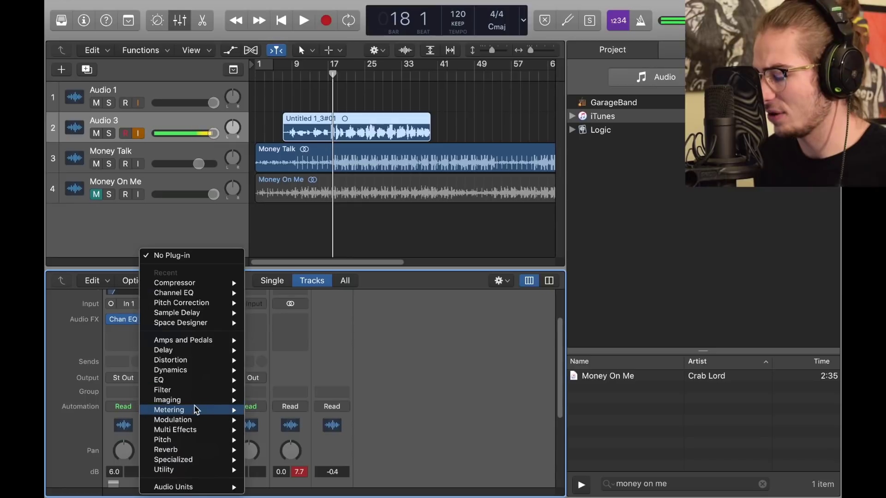
pyautogui.moveTo(189, 341)
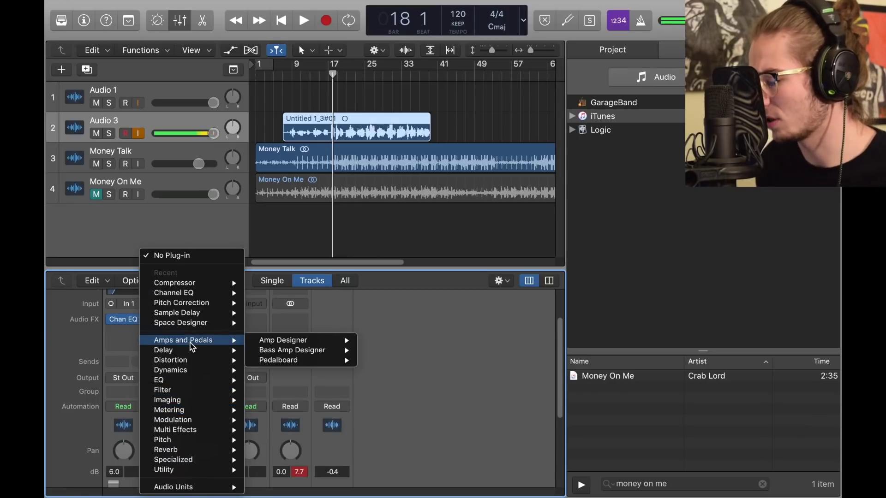
pyautogui.click(385, 365)
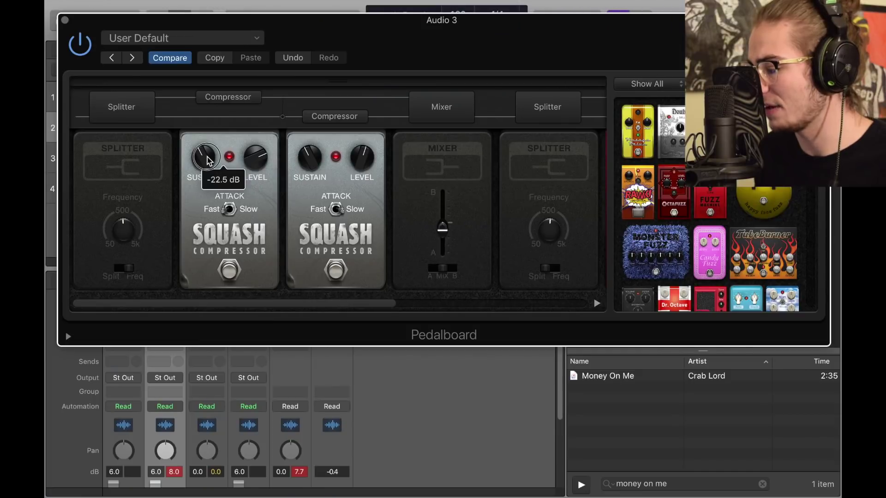
pyautogui.moveTo(208, 174); pyautogui.dragTo(207, 170)
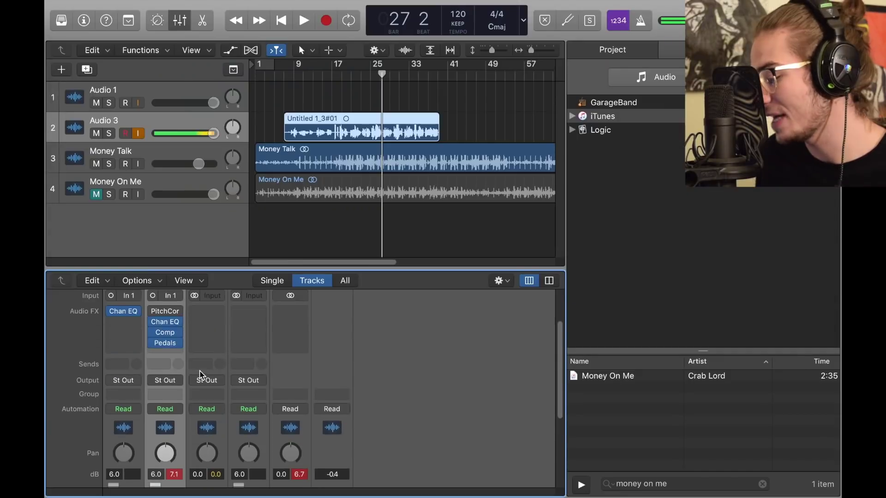
# Step: Add a send from the Audio 3 channel to Bus 1
pyautogui.click(170, 352)
pyautogui.click(497, 308)
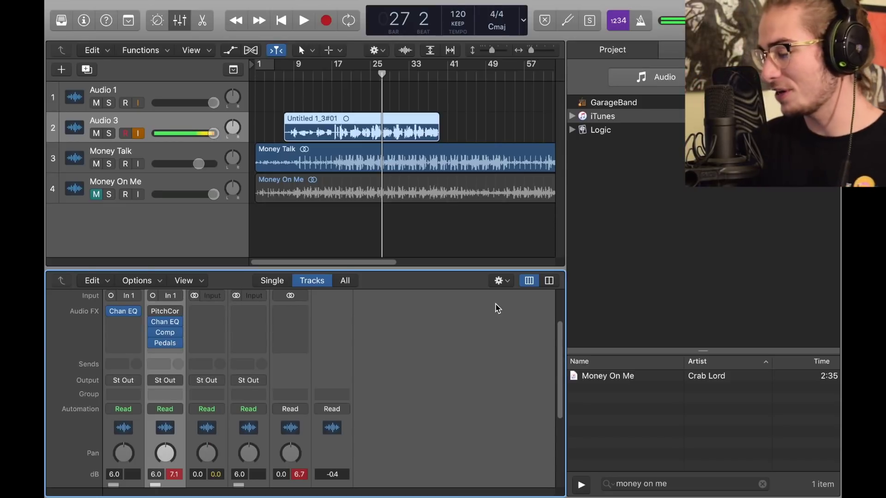
pyautogui.click(164, 364)
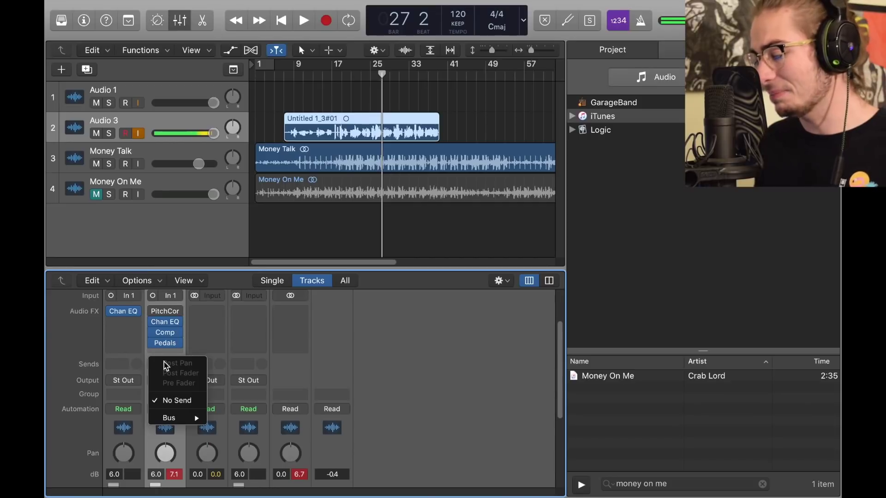
pyautogui.moveTo(186, 420)
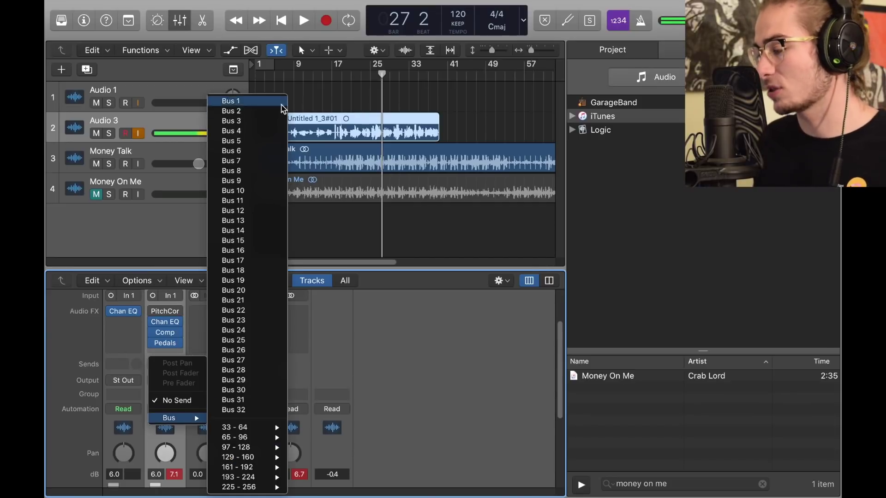
pyautogui.click(243, 102)
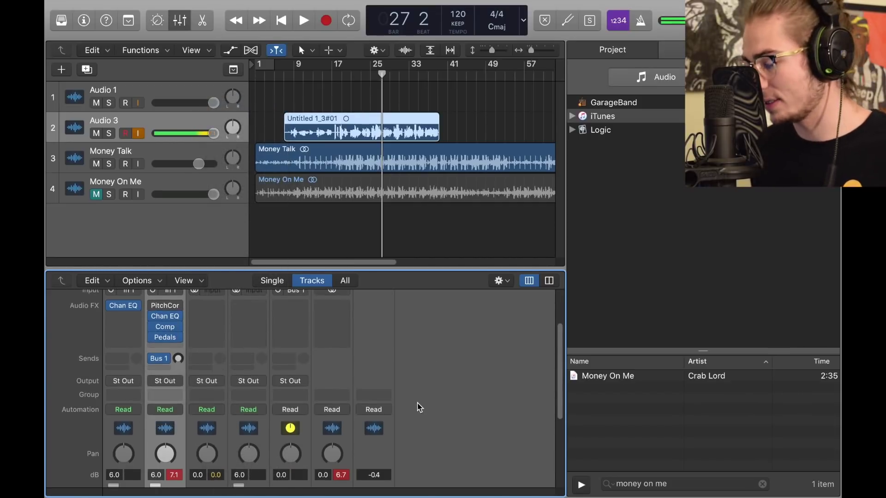
# Step: Insert a Space Designer reverb on the auxiliary channel fed by Bus 1
pyautogui.scroll(3, 416, 405)
pyautogui.click(290, 358)
pyautogui.moveTo(291, 466)
pyautogui.moveTo(411, 487)
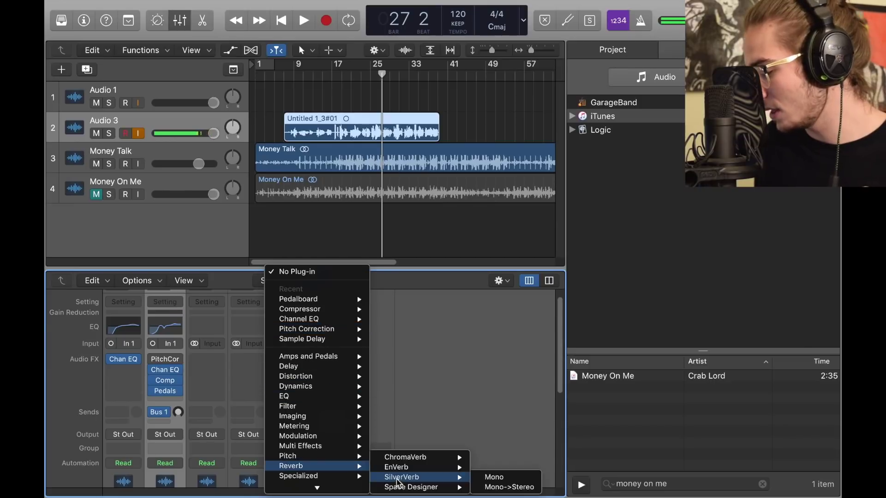
pyautogui.click(498, 487)
# Step: Load the 02.6s Vocal Plate preset from the large-space plate reverbs into Space Designer
pyautogui.click(410, 35)
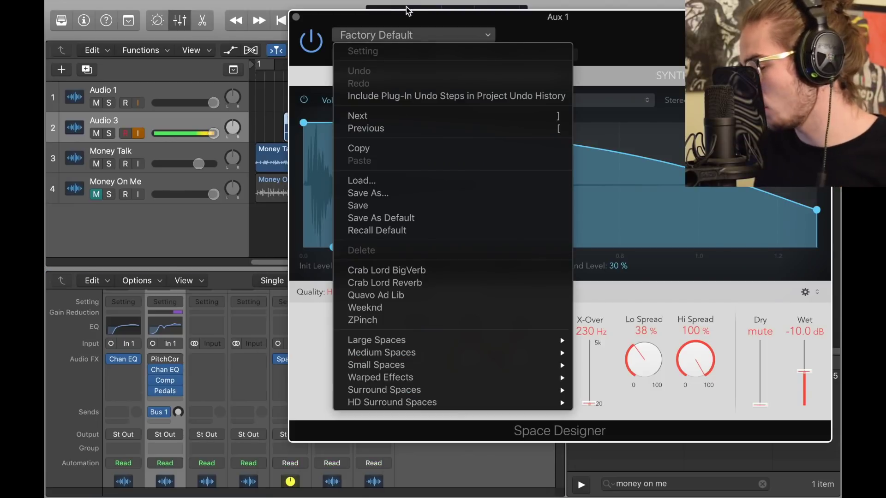
pyautogui.moveTo(461, 340)
pyautogui.moveTo(628, 355)
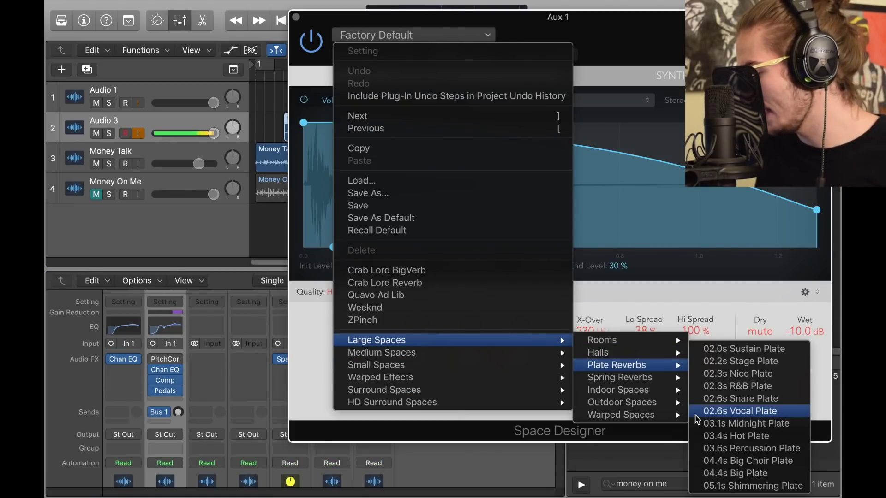
pyautogui.click(707, 408)
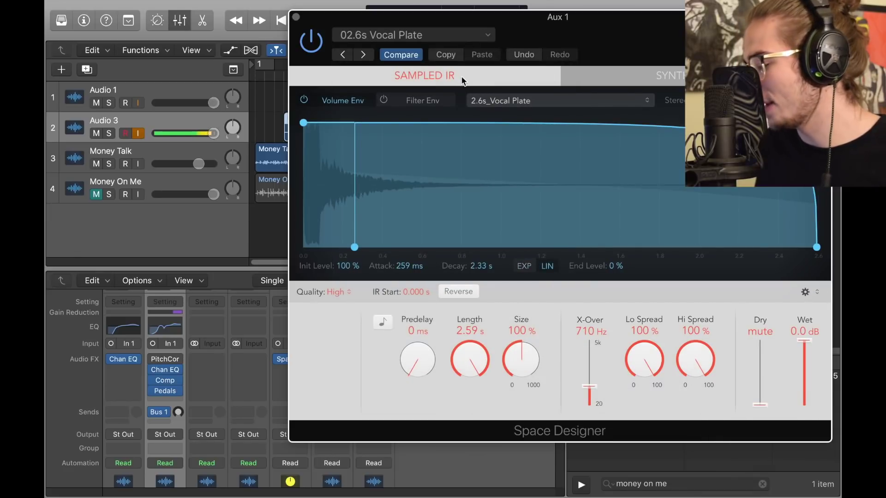
pyautogui.click(296, 18)
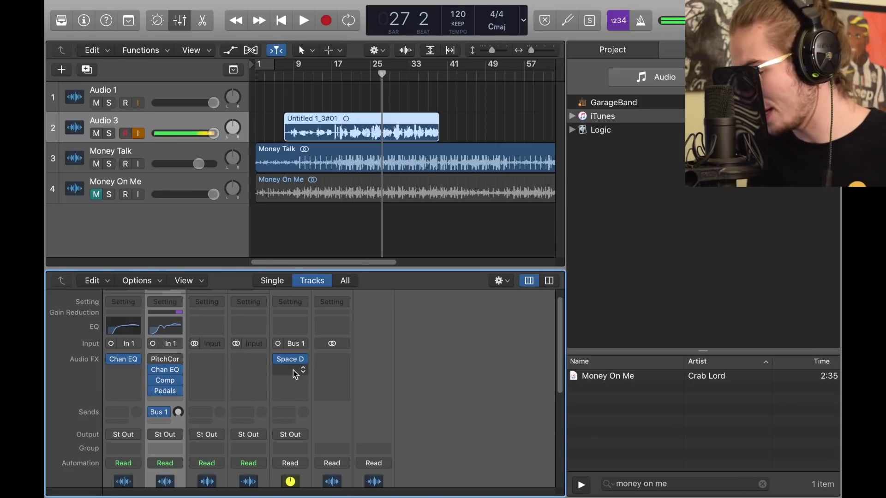
# Step: Try to move Space Designer from the Bus 1 channel to the slot below Audio 3's Pedalboard
pyautogui.moveTo(290, 359); pyautogui.dragTo(169, 402)
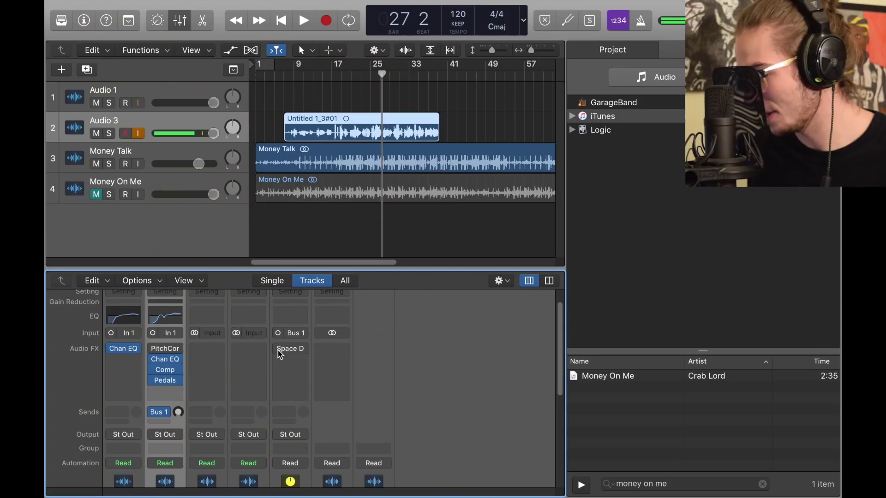
# Step: Turn Space Designer back on in the Bus 1 channel and raise Audio 3's Bus 1 send level
pyautogui.click(278, 352)
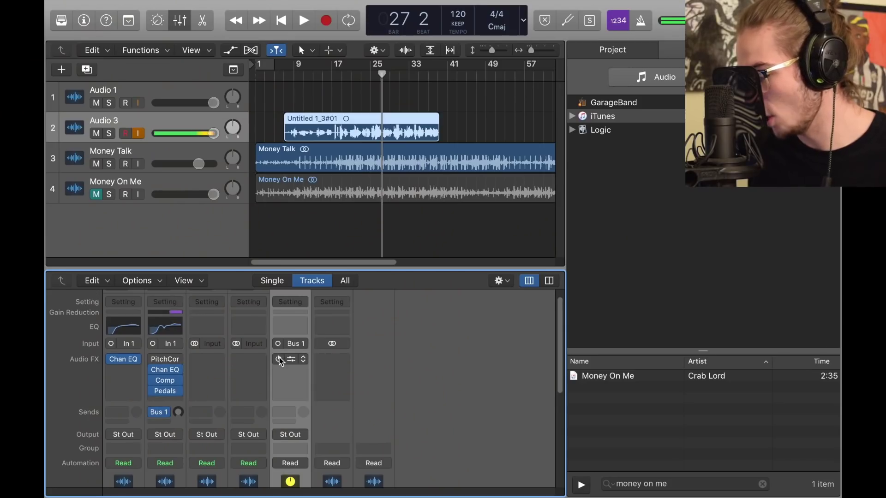
pyautogui.click(178, 414)
pyautogui.moveTo(179, 415); pyautogui.dragTo(181, 398)
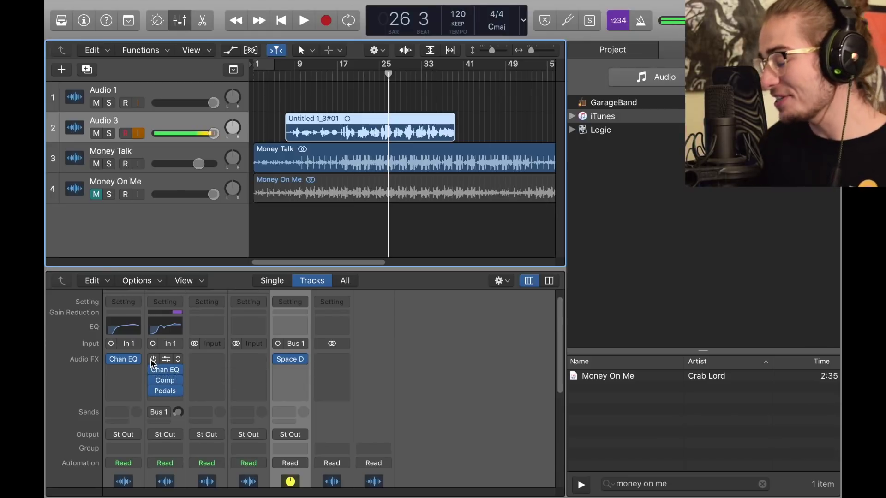
# Step: Play the song from about bar 18 and fine-tune Audio 3's Bus 1 send level during playback
pyautogui.click(342, 75)
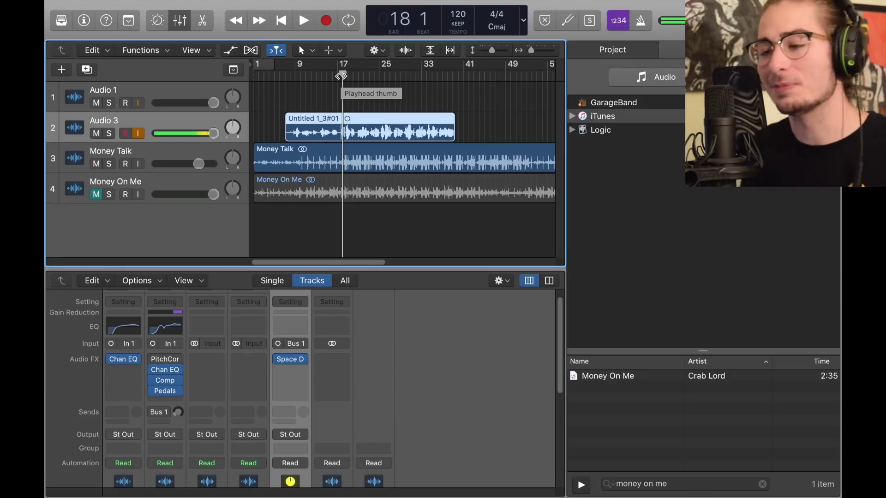
pyautogui.press('space')
pyautogui.click(178, 414)
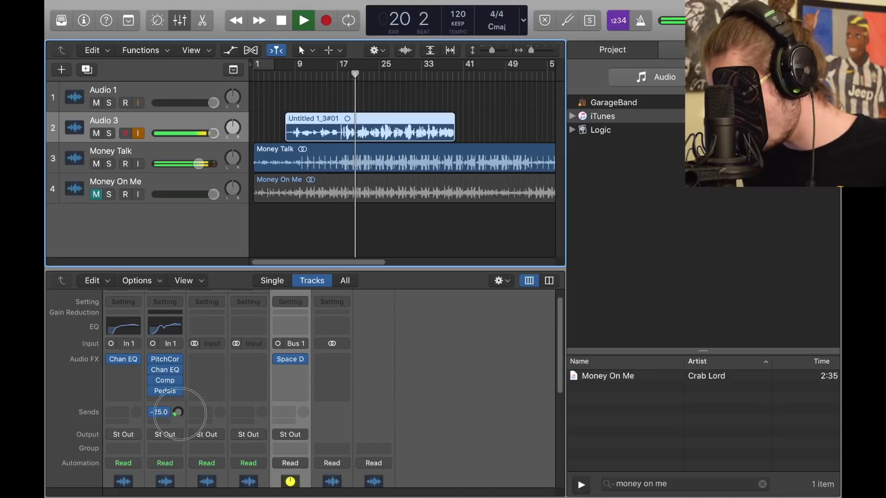
pyautogui.moveTo(181, 414); pyautogui.dragTo(181, 406)
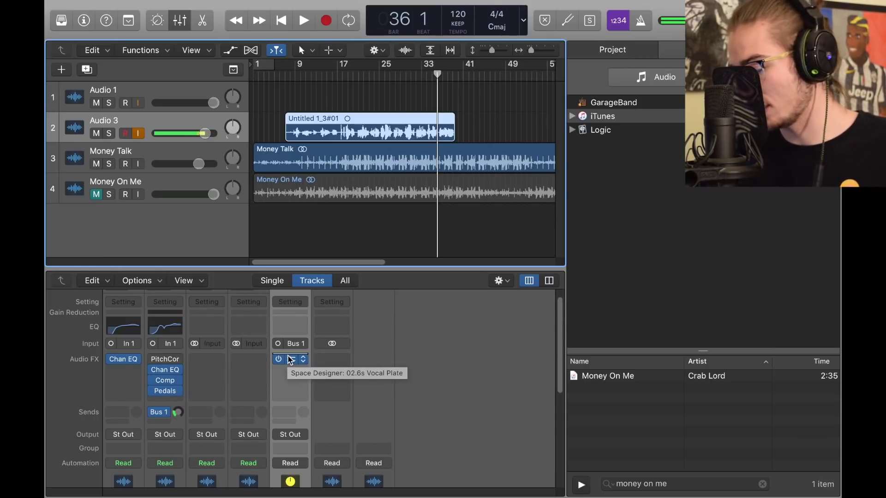
# Step: Insert a second Channel EQ below Audio 3's Pedalboard and boost its high shelf by 4.0 dB at 5500 Hz
pyautogui.click(290, 370)
pyautogui.moveTo(180, 406)
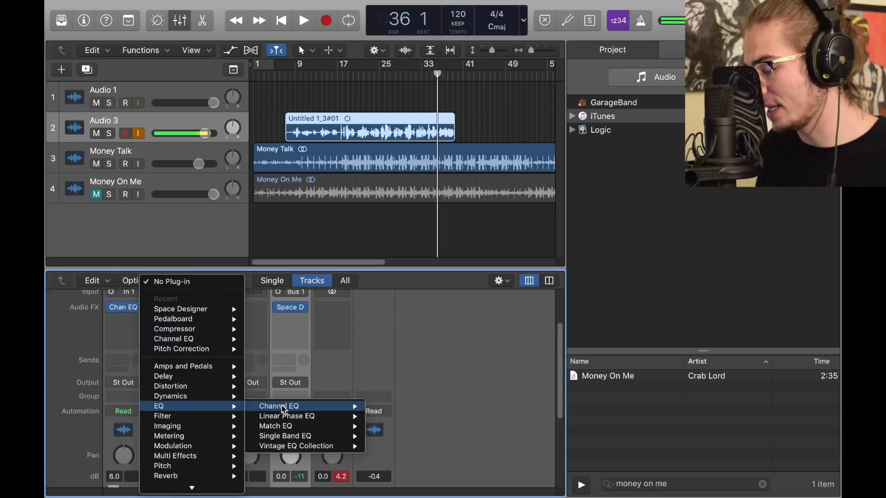
pyautogui.click(282, 406)
pyautogui.moveTo(438, 148); pyautogui.dragTo(421, 139)
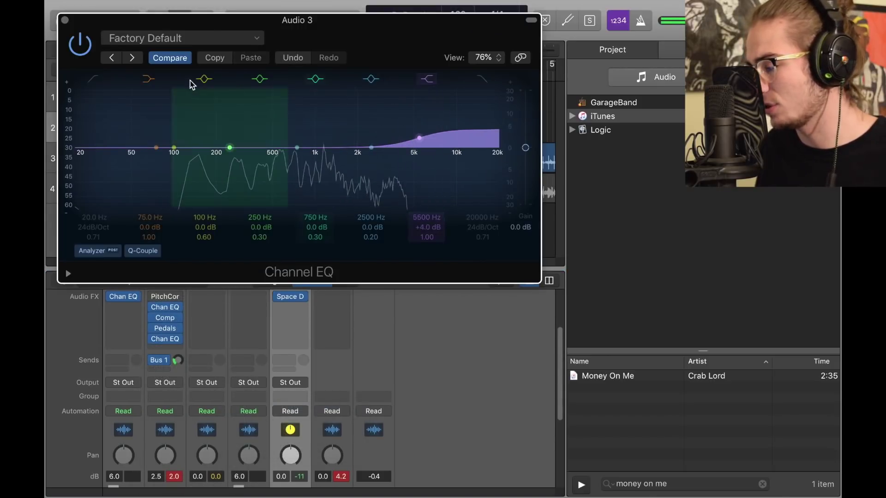
pyautogui.press('super+w')
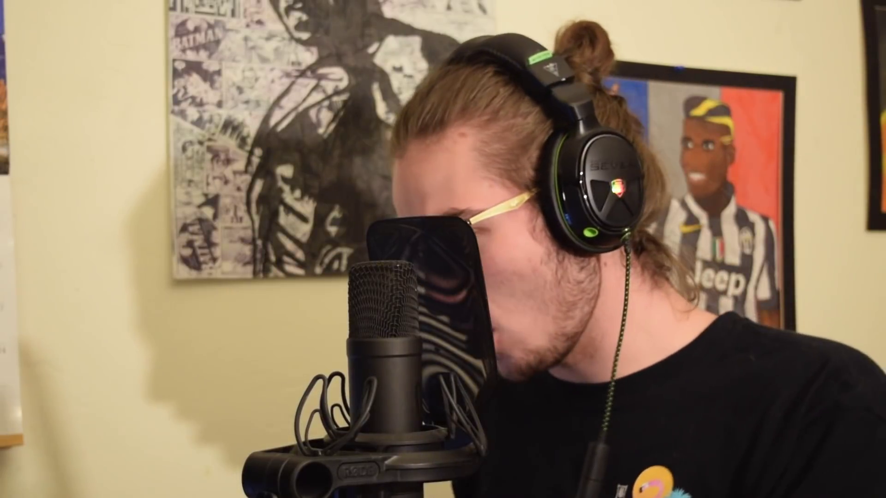